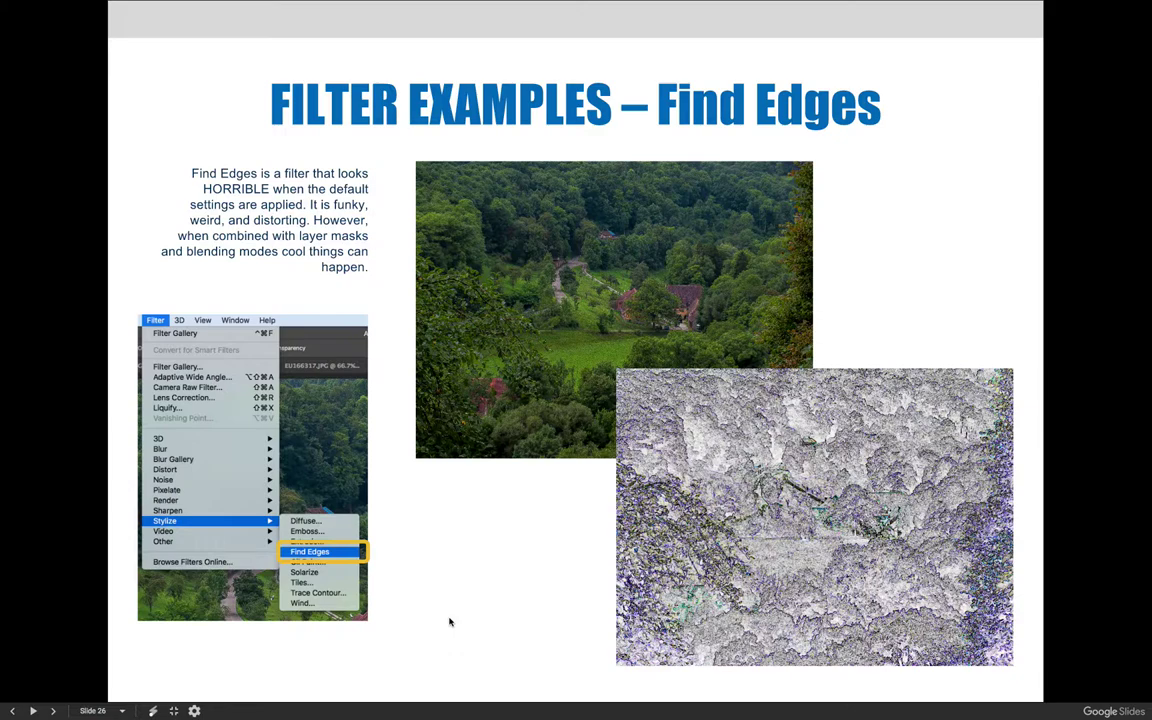
Advance to slide 27, showing four stages of the Find Edges forest image.
key("Right")
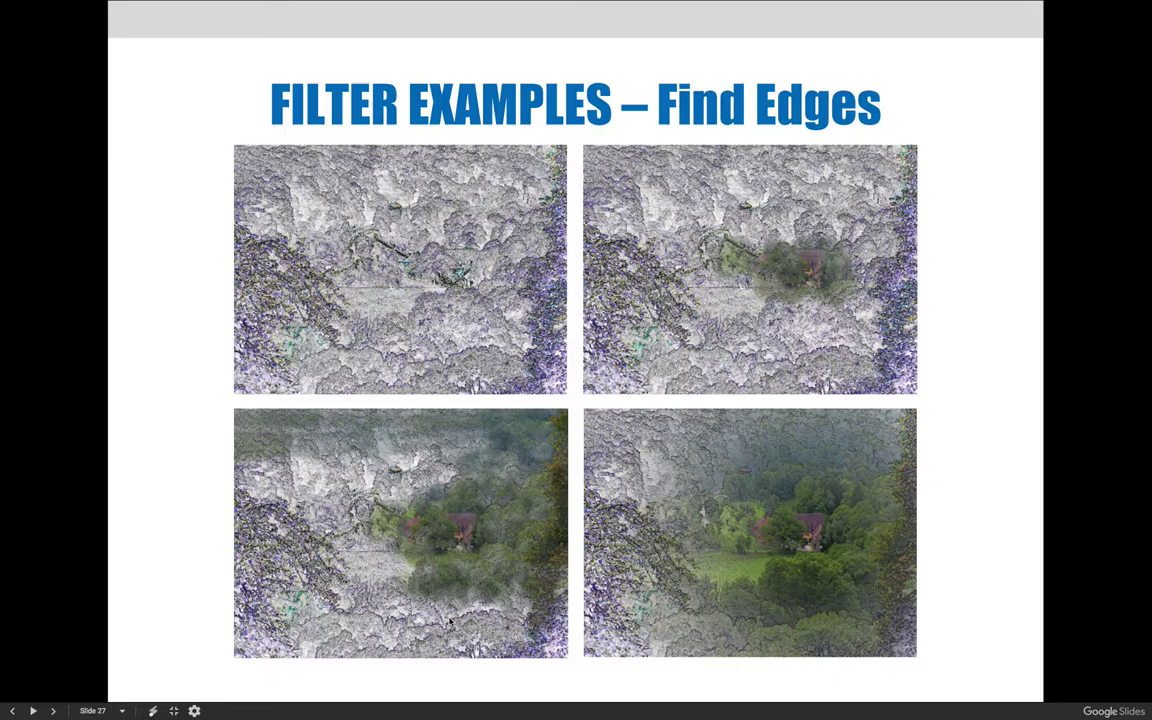
Go to slide 28 with the three steel wheel images and exit full-screen presentation.
key("Right")
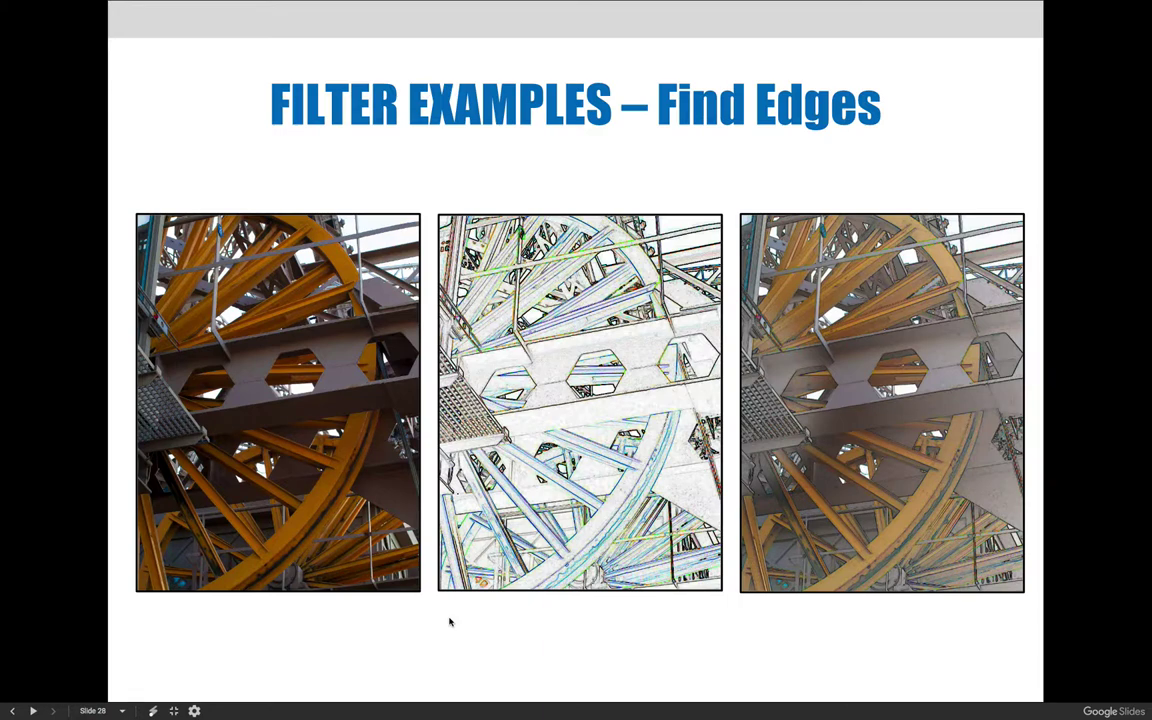
key("Escape")
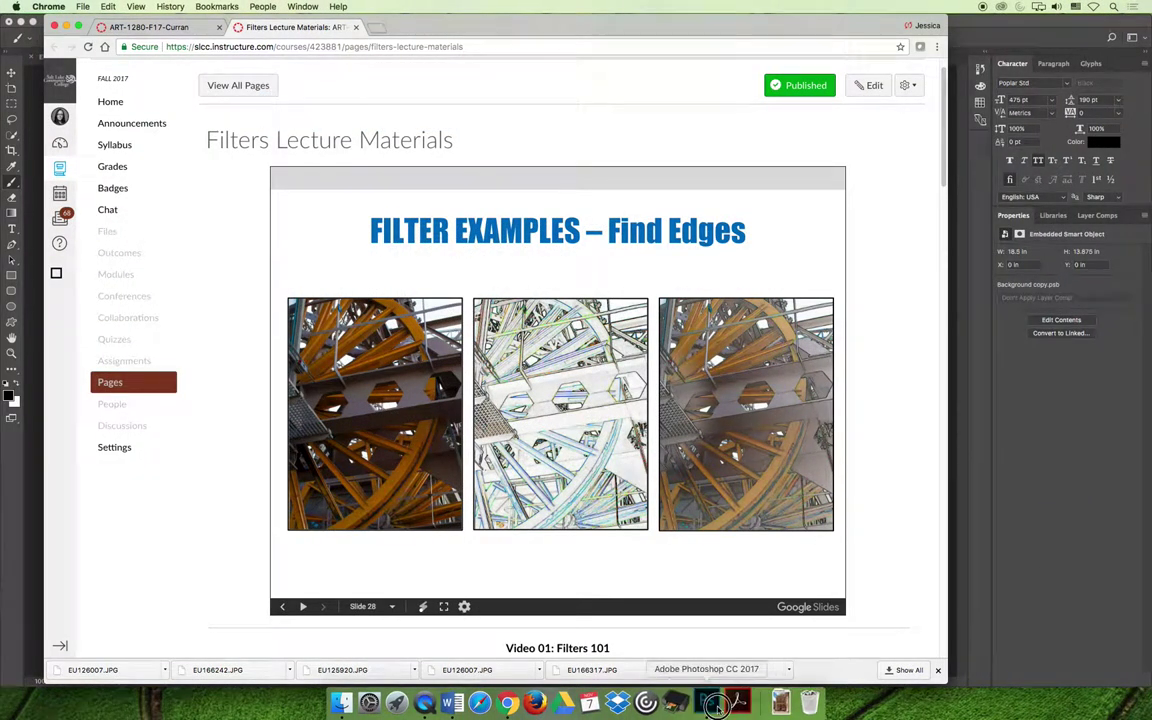
Bring Photoshop forward to show EU166242.JPG with its Find Edges smart filter.
left_click(716, 706)
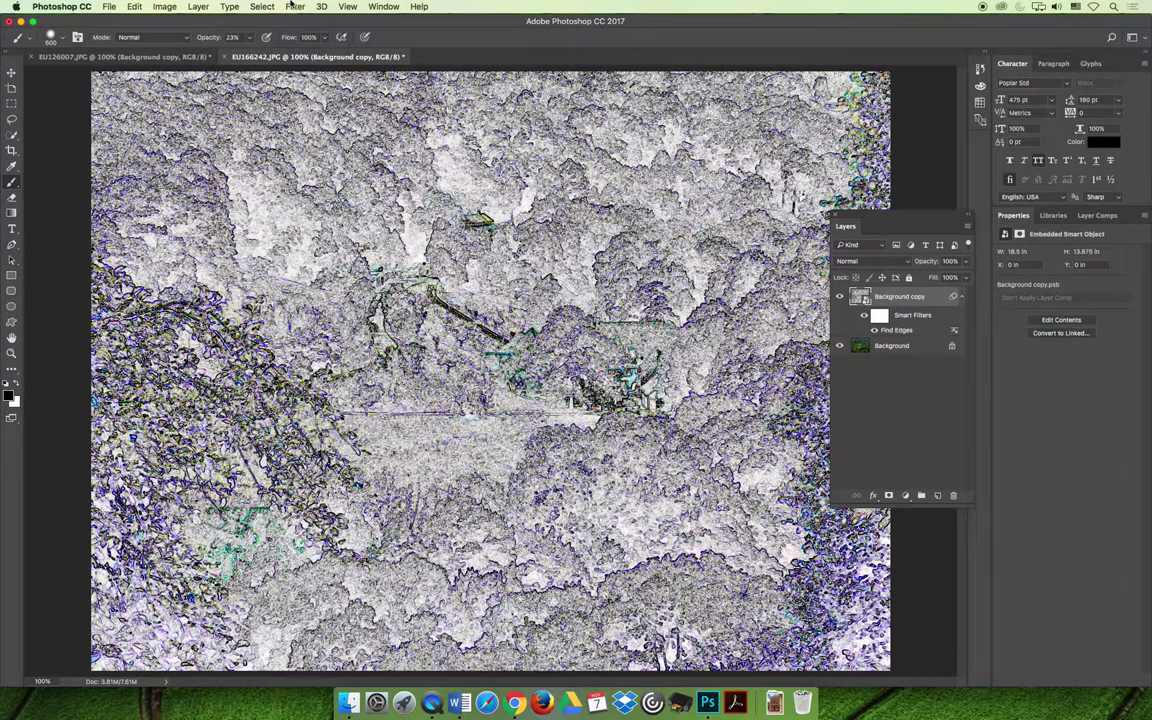
left_click(294, 6)
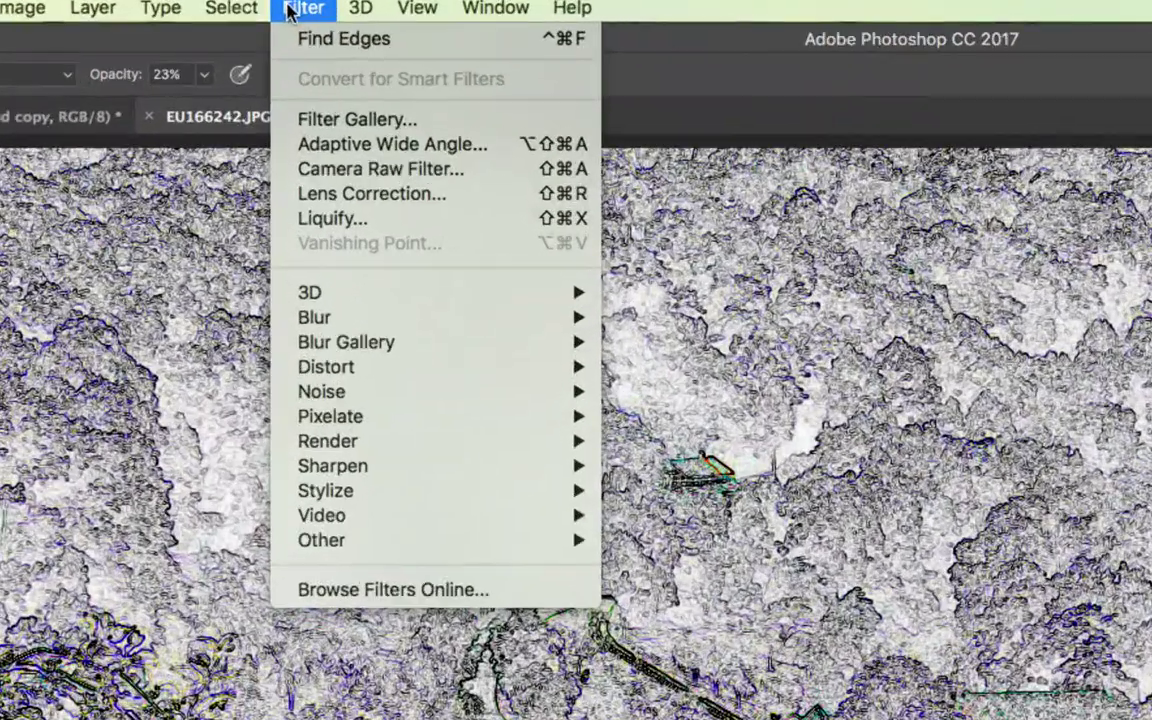
mouse_move(415, 317)
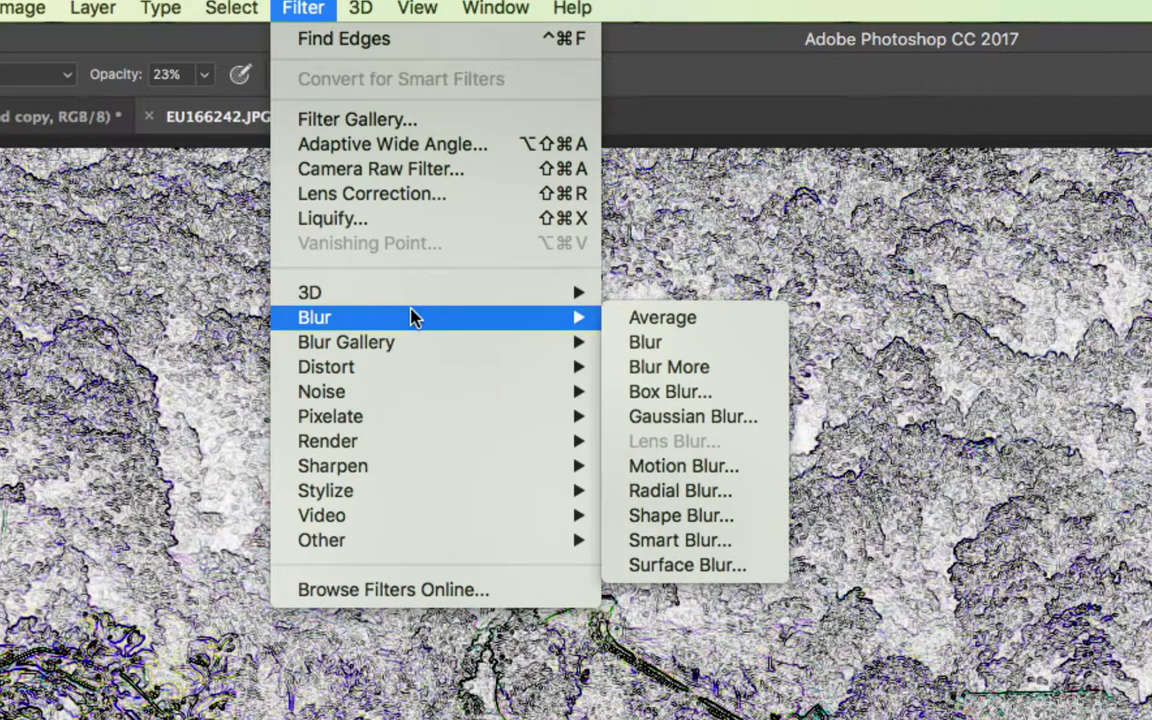
mouse_move(440, 491)
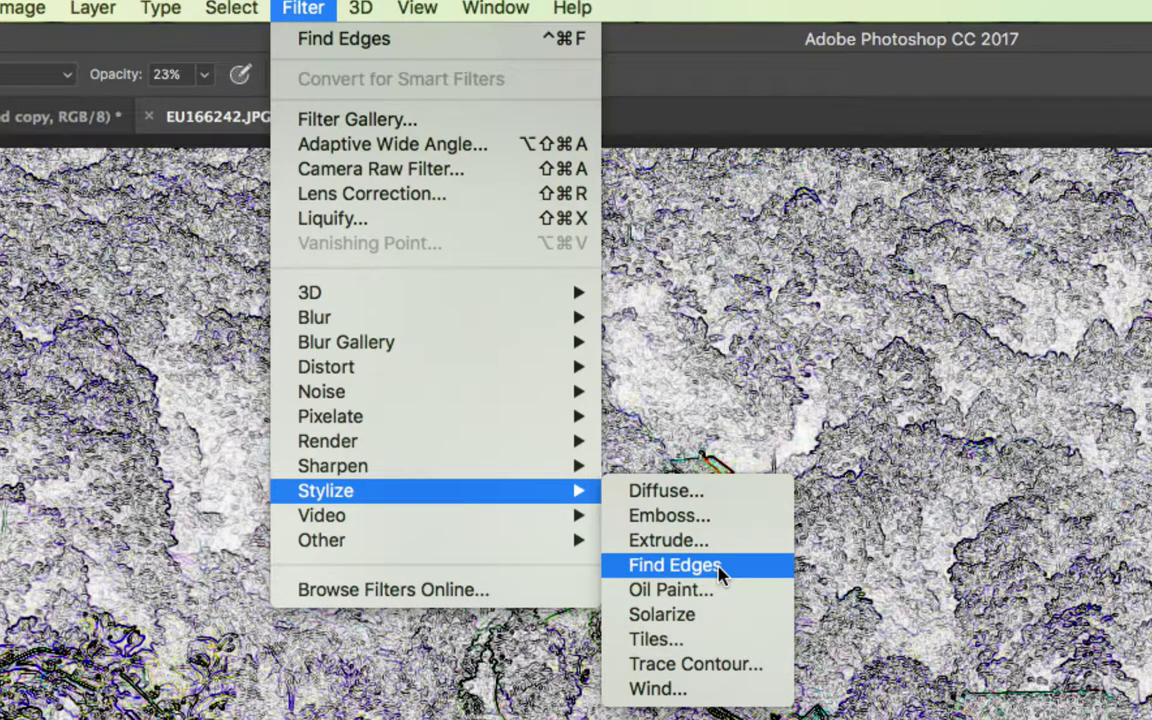
left_click(885, 503)
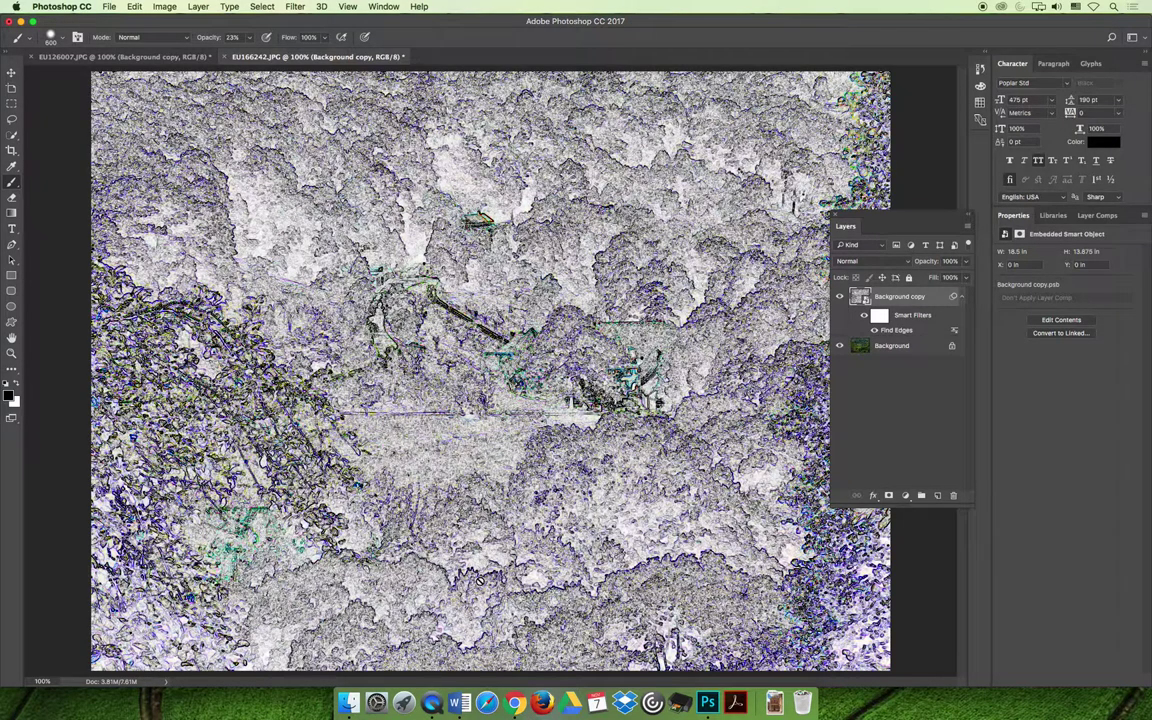
left_click(142, 57)
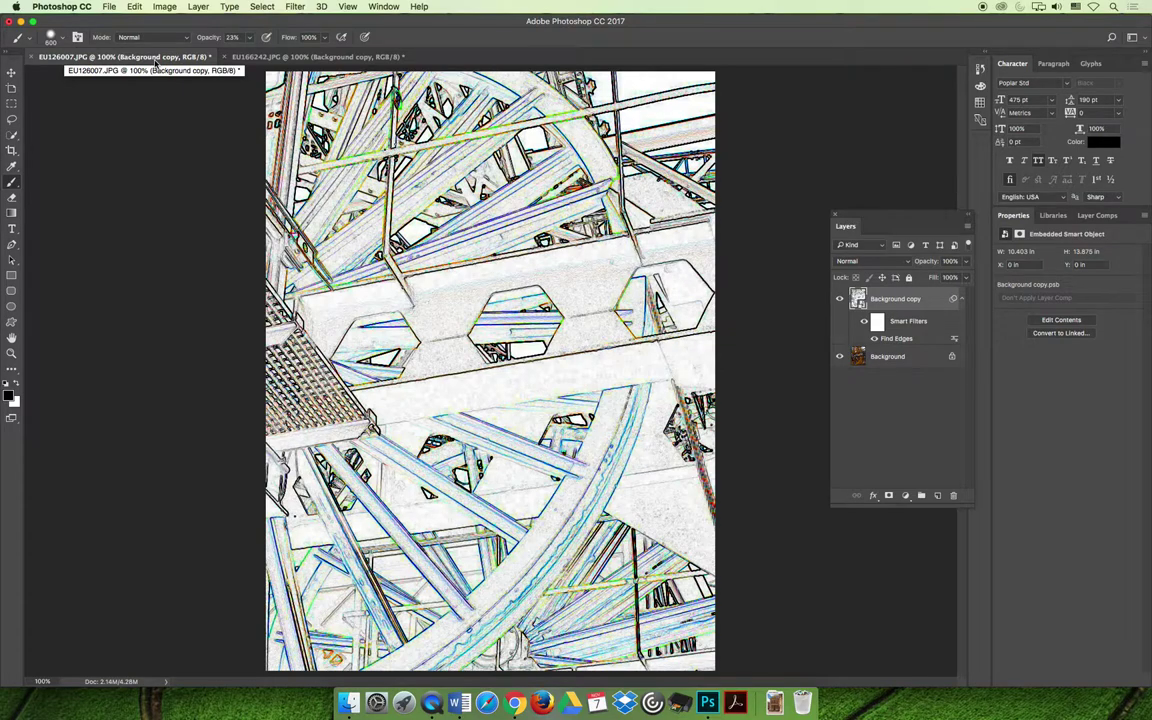
left_click(258, 56)
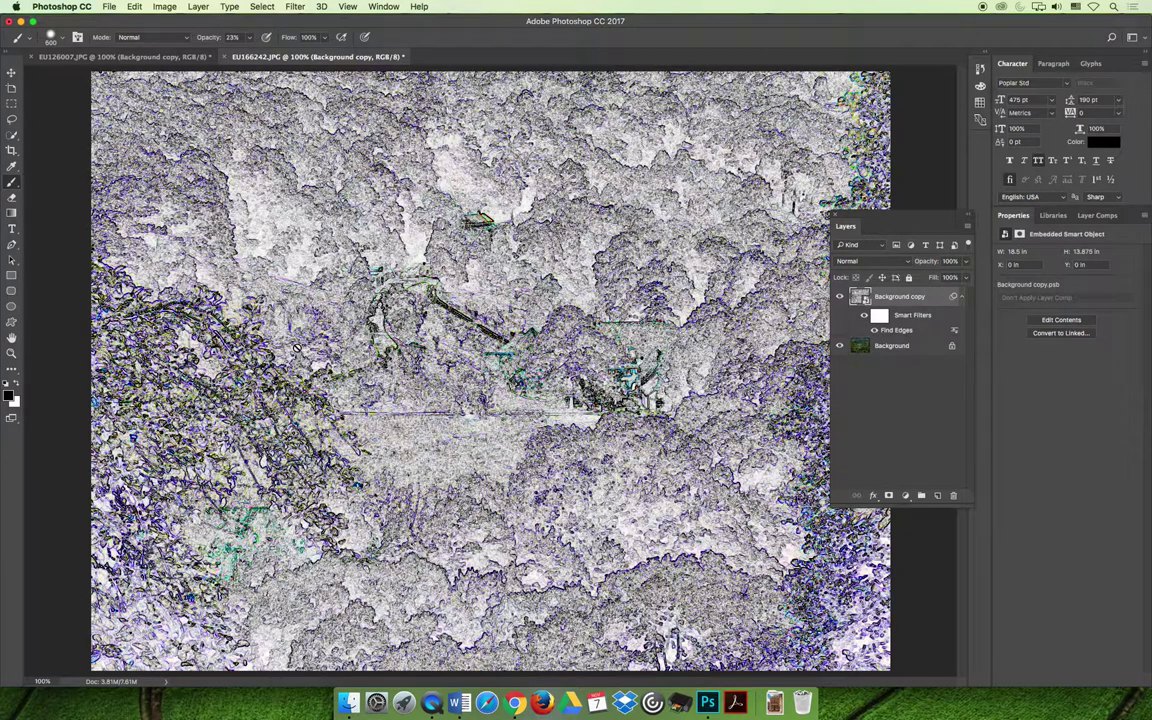
Target the Find Edges filter mask, set brush size 125, and undo stray test strokes.
left_click(880, 316)
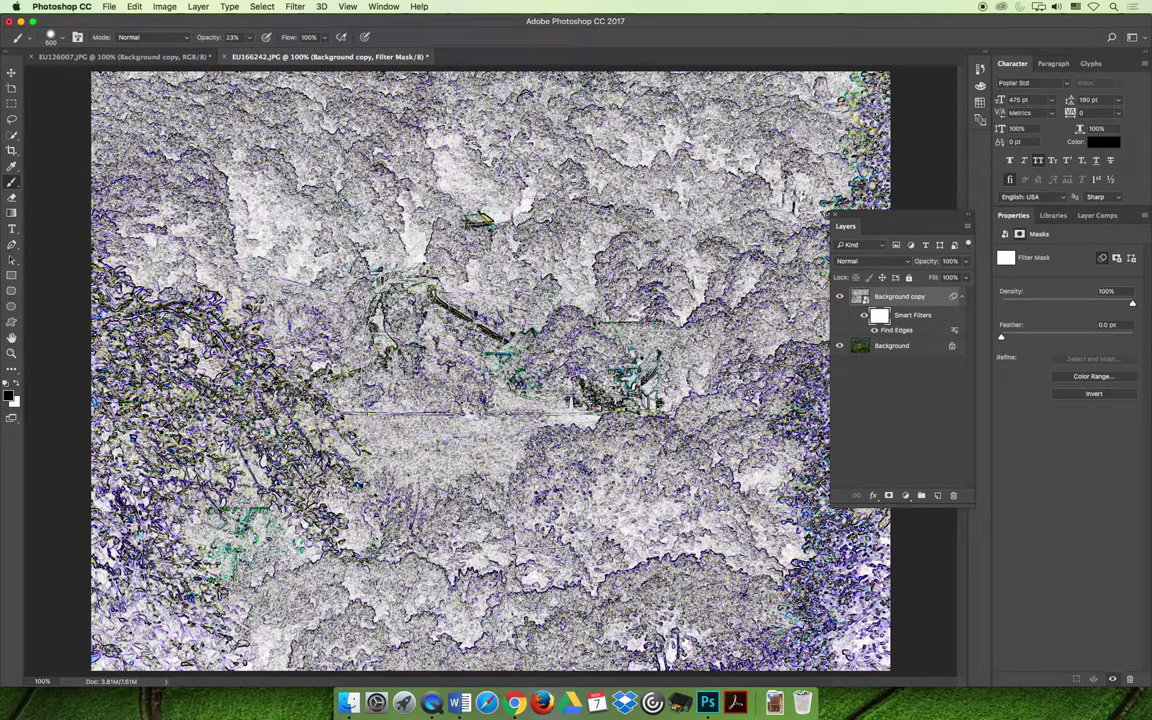
key("bracketleft")
key("bracketleft")
key("bracketleft")
key("bracketleft")
key("bracketleft")
key("bracketleft")
key("bracketleft")
key("bracketleft")
mouse_move(365, 270)
left_mouse_down()
mouse_move(590, 305)
mouse_move(725, 300)
left_mouse_up()
left_click_drag(448, 225, 620, 195)
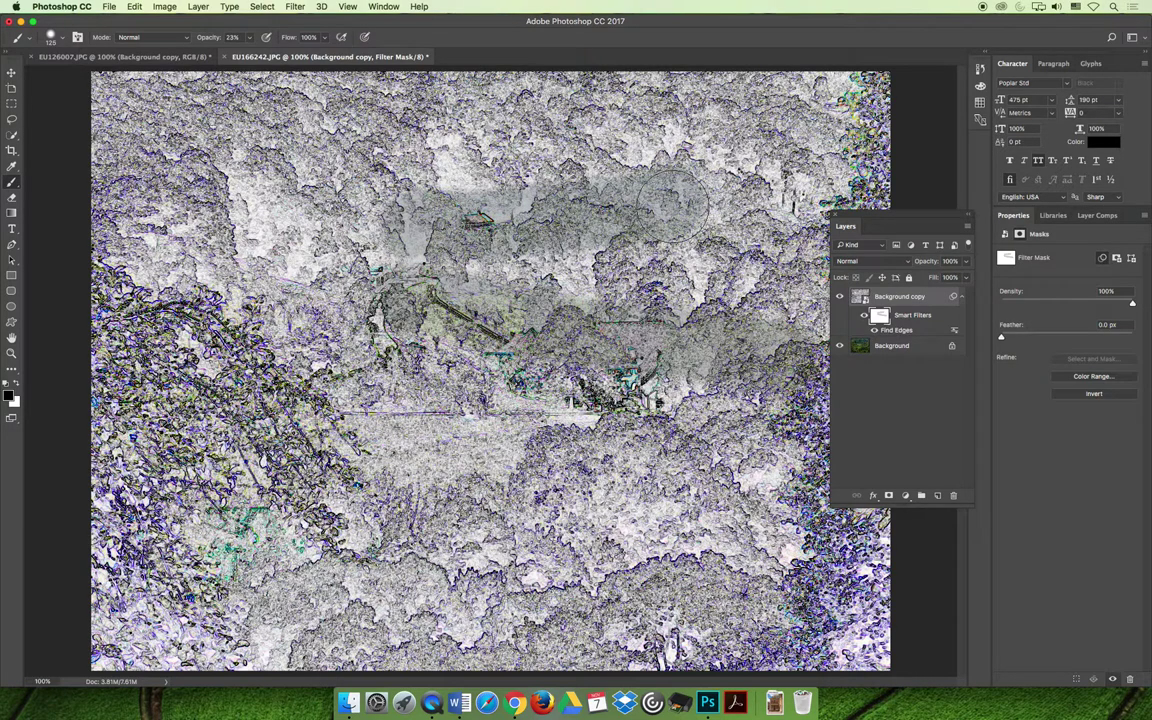
key("ctrl+z")
left_click(140, 7)
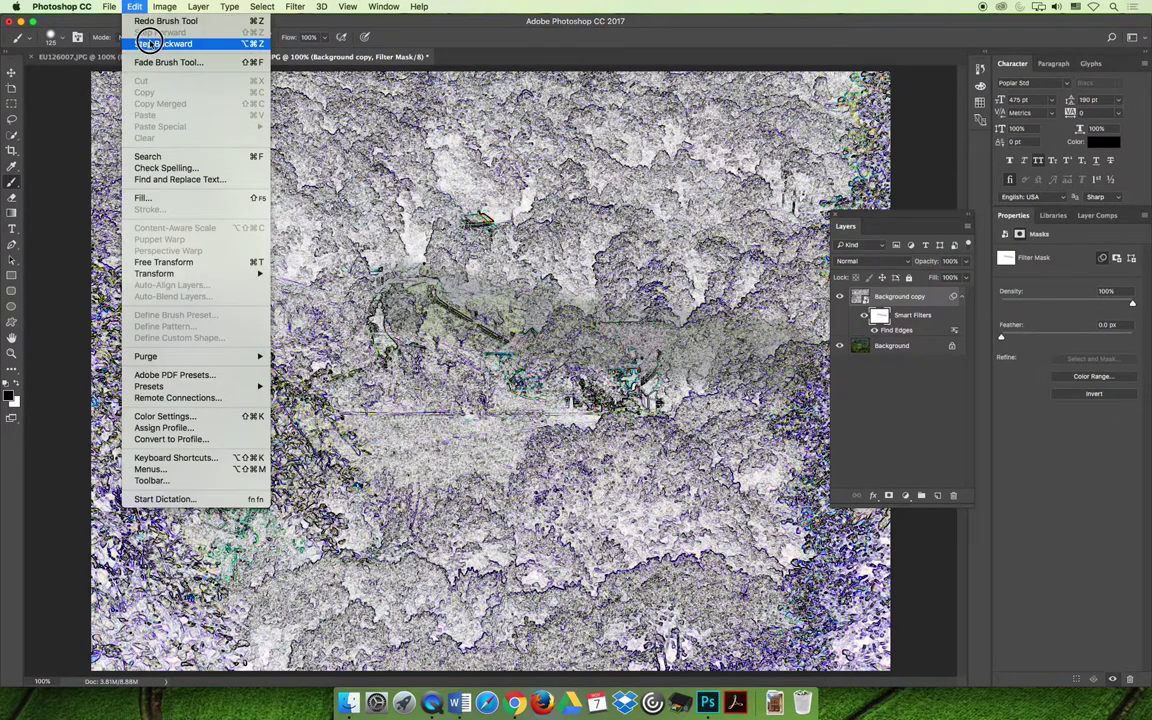
left_click(147, 40)
Paint the mask black over the red-roofed house, surrounding trees and left foliage.
mouse_move(545, 325)
left_mouse_down()
mouse_move(600, 340)
mouse_move(630, 290)
mouse_move(690, 375)
left_mouse_up()
mouse_move(620, 360)
left_mouse_down()
mouse_move(545, 340)
mouse_move(560, 310)
mouse_move(620, 345)
mouse_move(605, 350)
mouse_move(545, 310)
mouse_move(560, 280)
mouse_move(660, 305)
mouse_move(689, 415)
mouse_move(580, 380)
mouse_move(490, 305)
mouse_move(575, 415)
mouse_move(525, 370)
mouse_move(550, 310)
mouse_move(590, 280)
mouse_move(720, 310)
mouse_move(640, 280)
mouse_move(665, 345)
mouse_move(600, 420)
mouse_move(540, 450)
mouse_move(484, 385)
mouse_move(513, 428)
mouse_move(594, 424)
mouse_move(700, 395)
mouse_move(711, 320)
mouse_move(700, 285)
mouse_move(733, 265)
mouse_move(585, 230)
mouse_move(488, 262)
mouse_move(469, 337)
mouse_move(565, 270)
mouse_move(535, 245)
mouse_move(680, 200)
mouse_move(633, 312)
mouse_move(630, 352)
mouse_move(768, 250)
mouse_move(690, 300)
mouse_move(606, 403)
mouse_move(596, 449)
mouse_move(545, 405)
mouse_move(470, 400)
mouse_move(480, 245)
mouse_move(643, 245)
mouse_move(500, 245)
mouse_move(565, 195)
mouse_move(690, 185)
mouse_move(670, 260)
mouse_move(620, 250)
mouse_move(680, 165)
mouse_move(755, 165)
mouse_move(640, 195)
mouse_move(725, 150)
mouse_move(727, 190)
mouse_move(600, 200)
mouse_move(640, 185)
mouse_move(600, 170)
mouse_move(717, 251)
left_mouse_up()
mouse_move(115, 292)
left_mouse_down()
mouse_move(190, 331)
mouse_move(296, 397)
mouse_move(230, 340)
mouse_move(188, 323)
mouse_move(105, 385)
mouse_move(105, 348)
mouse_move(133, 370)
mouse_move(215, 367)
mouse_move(285, 420)
mouse_move(283, 433)
mouse_move(130, 400)
mouse_move(115, 423)
mouse_move(110, 390)
mouse_move(218, 383)
mouse_move(172, 373)
mouse_move(220, 445)
mouse_move(487, 417)
mouse_move(368, 423)
mouse_move(468, 343)
mouse_move(490, 277)
mouse_move(466, 403)
mouse_move(476, 423)
mouse_move(578, 312)
mouse_move(564, 359)
mouse_move(596, 396)
mouse_move(527, 388)
mouse_move(503, 364)
mouse_move(566, 294)
mouse_move(610, 294)
mouse_move(509, 371)
mouse_move(581, 434)
mouse_move(660, 437)
mouse_move(724, 376)
mouse_move(687, 270)
mouse_move(653, 262)
mouse_move(648, 284)
mouse_move(718, 302)
mouse_move(710, 386)
mouse_move(630, 345)
mouse_move(625, 368)
mouse_move(420, 480)
left_mouse_up()
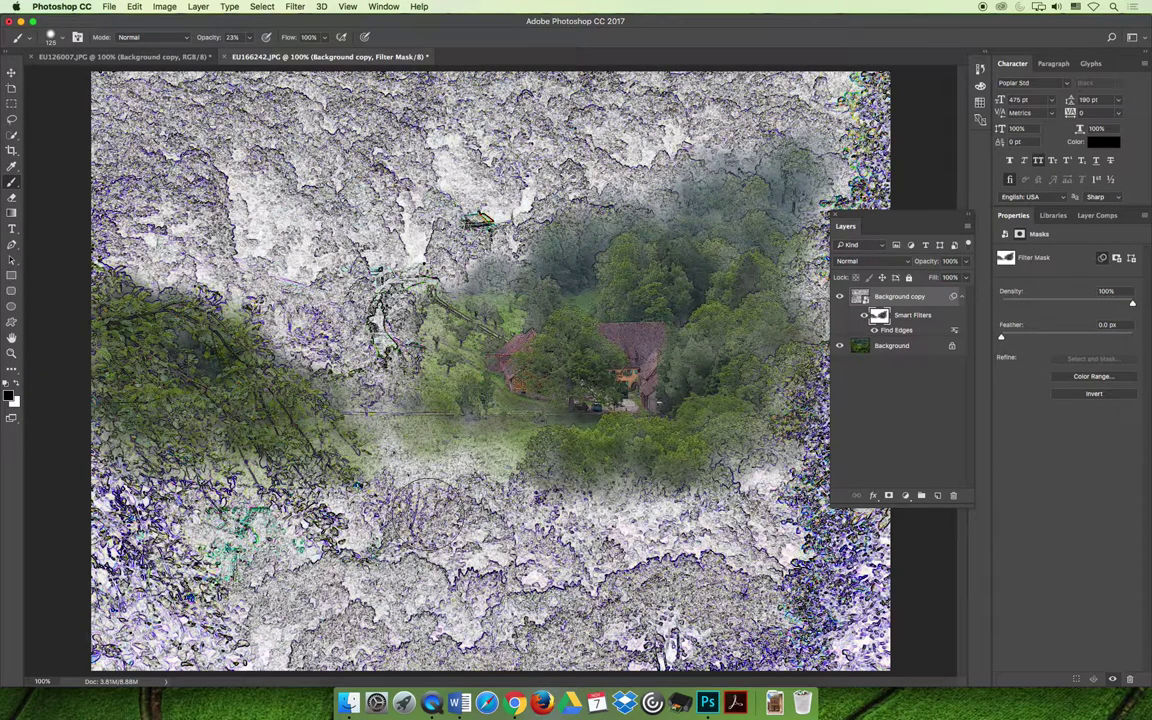
Switch to EU126007.JPG and select its Find Edges filter mask for painting.
left_click(84, 57)
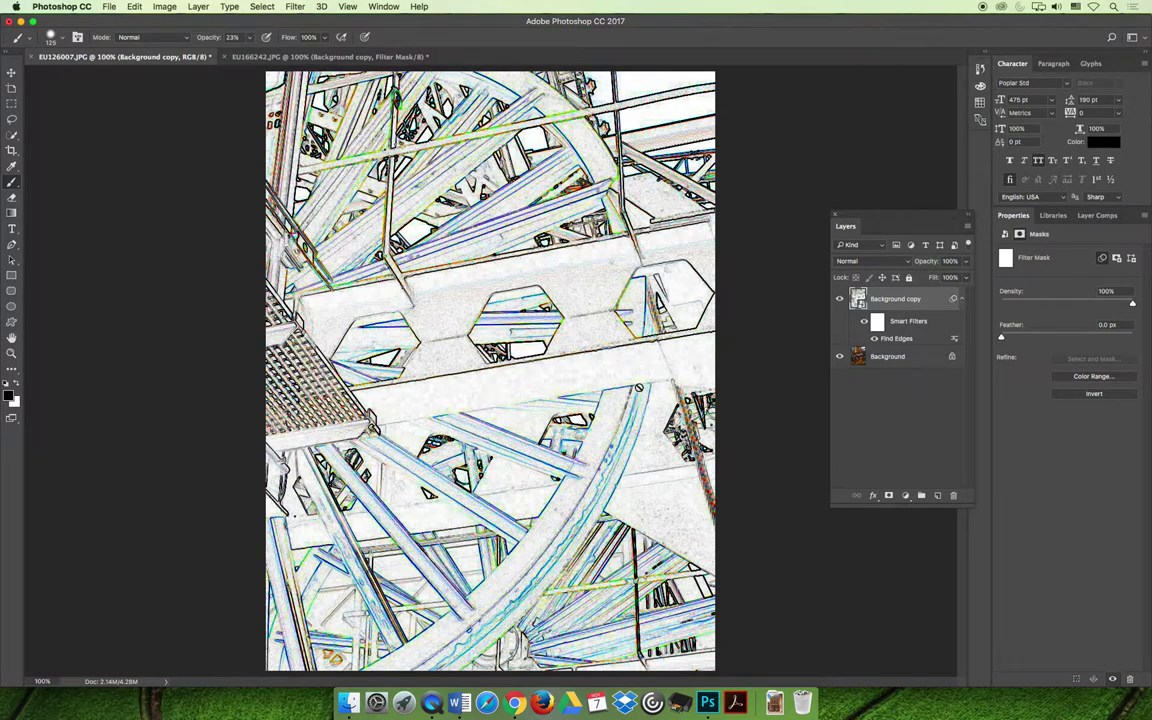
left_click(877, 325)
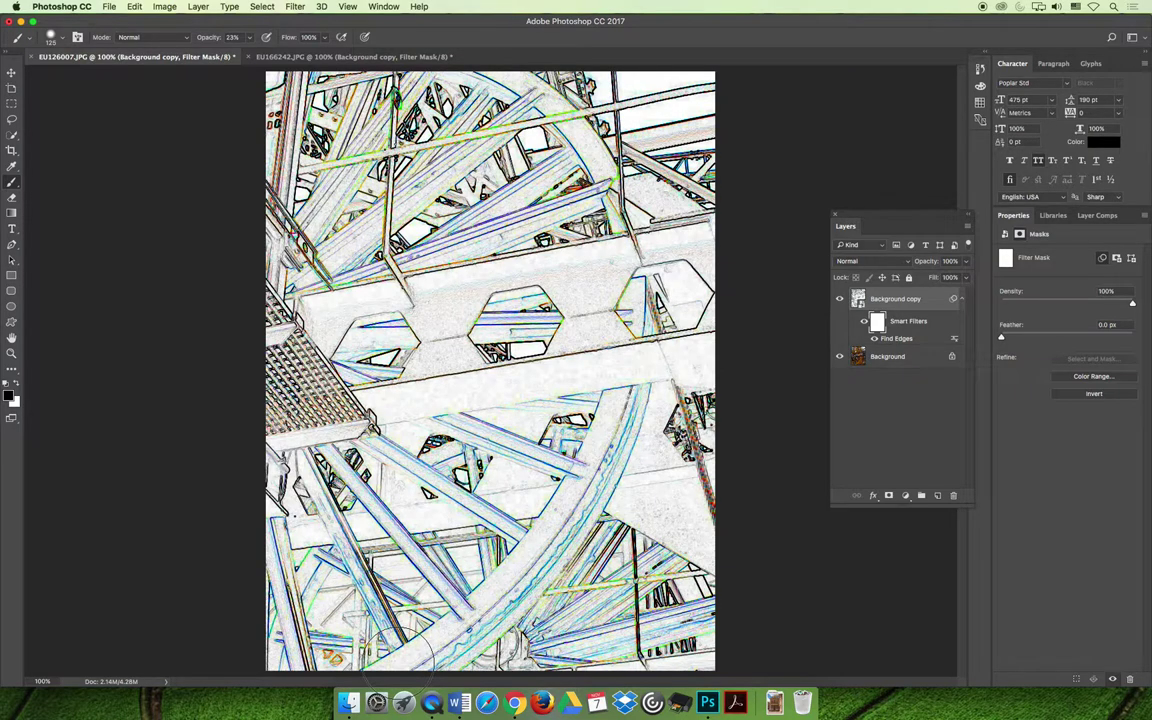
Paint the filter mask over the curved beams, hexagon beam and lower wheel to restore colour.
mouse_move(350, 590)
left_mouse_down()
mouse_move(385, 585)
mouse_move(460, 540)
mouse_move(605, 410)
left_mouse_up()
mouse_move(478, 60)
left_mouse_down()
mouse_move(543, 72)
mouse_move(591, 222)
mouse_move(588, 455)
left_mouse_up()
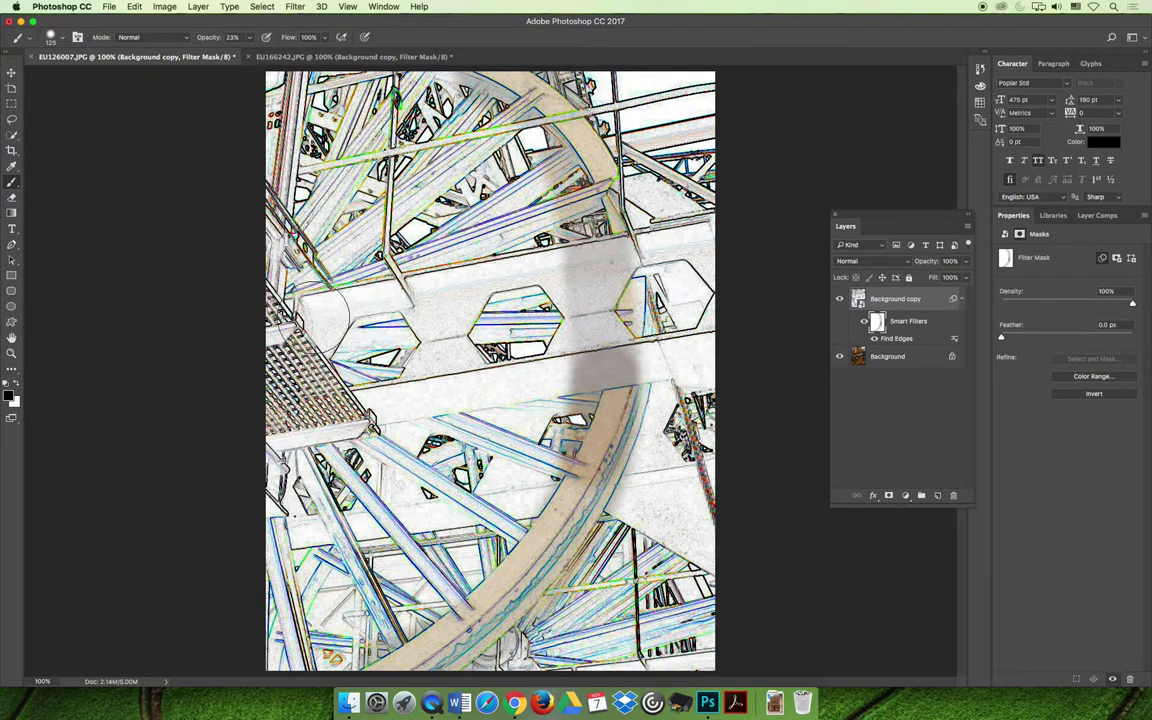
left_click_drag(303, 290, 660, 295)
mouse_move(410, 265)
left_mouse_down()
mouse_move(700, 240)
mouse_move(350, 265)
mouse_move(153, 316)
left_mouse_up()
mouse_move(449, 263)
left_mouse_down()
mouse_move(200, 318)
mouse_move(482, 320)
left_mouse_up()
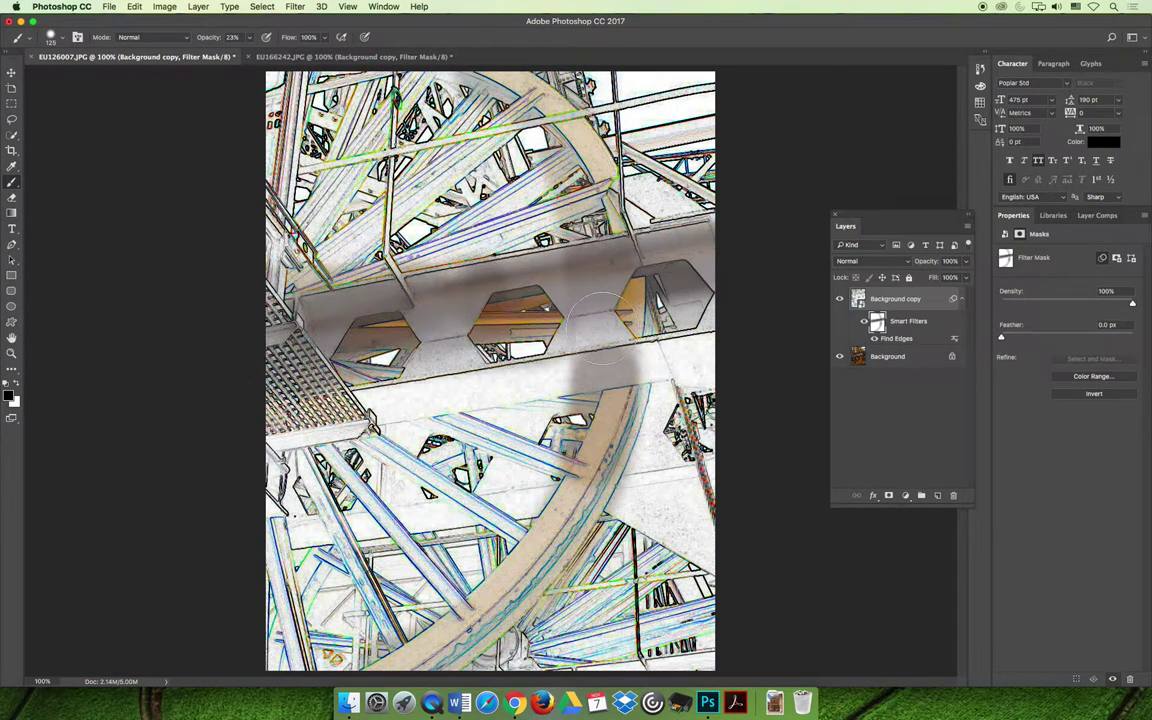
mouse_move(265, 350)
left_mouse_down()
mouse_move(527, 360)
mouse_move(635, 320)
mouse_move(560, 290)
mouse_move(649, 364)
mouse_move(600, 330)
mouse_move(500, 310)
mouse_move(556, 370)
mouse_move(245, 366)
mouse_move(444, 352)
mouse_move(204, 379)
mouse_move(310, 320)
left_mouse_up()
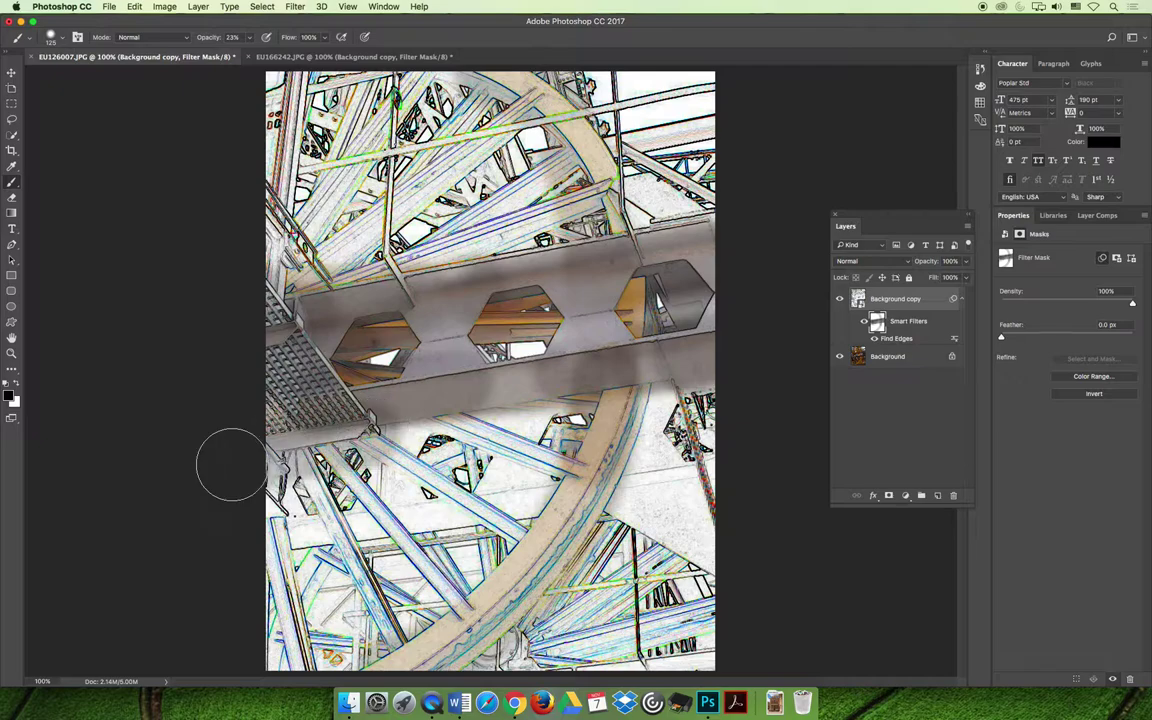
mouse_move(386, 458)
left_mouse_down()
mouse_move(500, 390)
mouse_move(260, 455)
mouse_move(500, 430)
mouse_move(204, 593)
mouse_move(460, 505)
mouse_move(250, 590)
mouse_move(475, 592)
mouse_move(257, 571)
mouse_move(528, 440)
mouse_move(115, 465)
left_mouse_up()
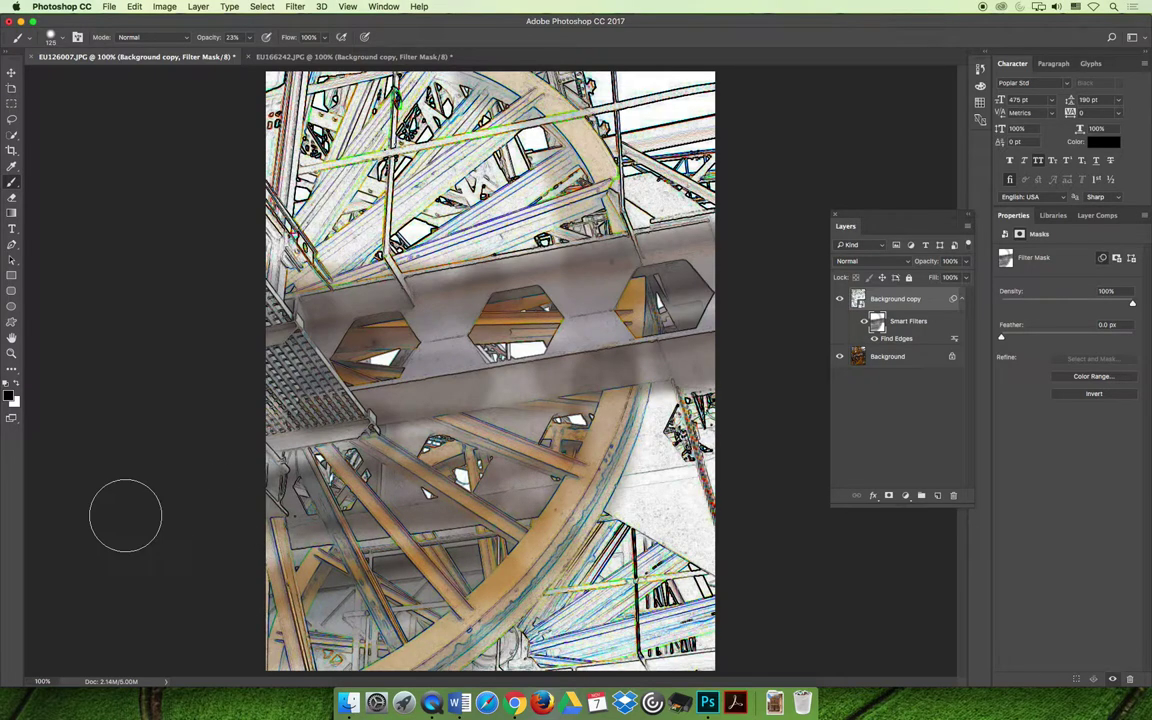
mouse_move(600, 420)
left_mouse_down()
mouse_move(590, 370)
mouse_move(753, 399)
mouse_move(591, 498)
mouse_move(774, 530)
mouse_move(440, 540)
mouse_move(761, 558)
mouse_move(463, 648)
mouse_move(760, 610)
mouse_move(500, 590)
mouse_move(790, 565)
mouse_move(712, 560)
mouse_move(430, 630)
mouse_move(590, 440)
mouse_move(530, 600)
mouse_move(768, 350)
mouse_move(520, 610)
mouse_move(761, 540)
mouse_move(678, 620)
mouse_move(728, 481)
mouse_move(425, 600)
mouse_move(743, 373)
mouse_move(580, 528)
mouse_move(689, 368)
left_mouse_up()
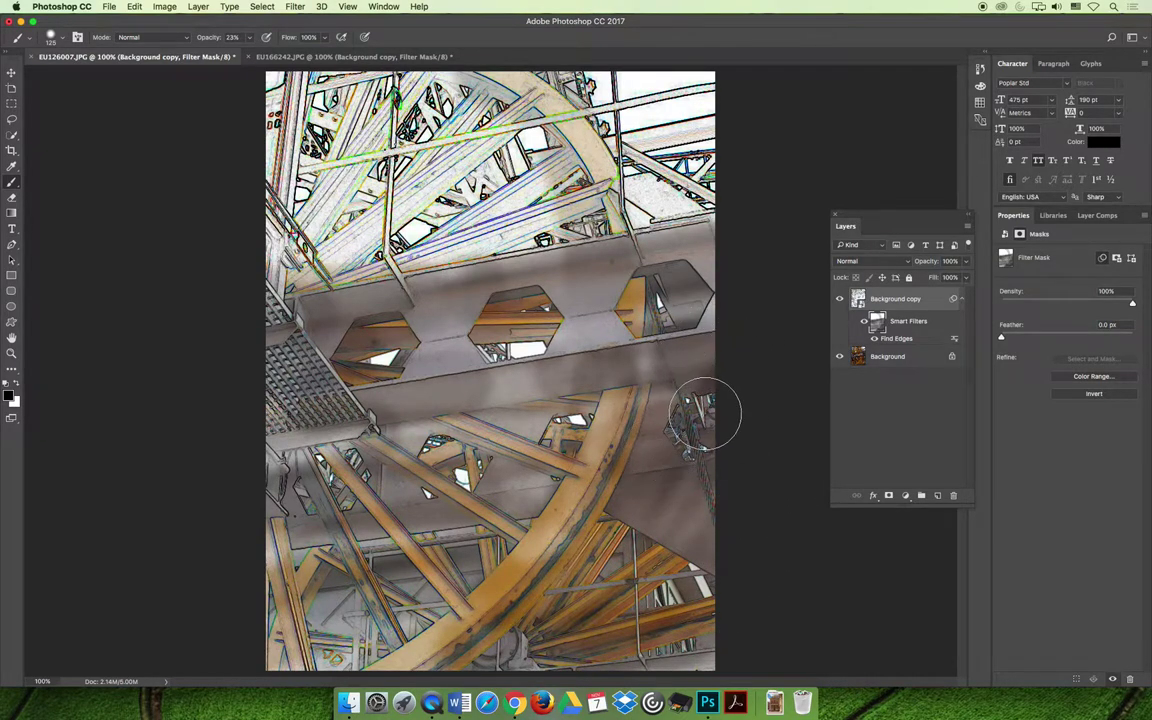
Return to Chrome and present slide 28, "FILTER EXAMPLES – Find Edges," full screen.
left_click(514, 703)
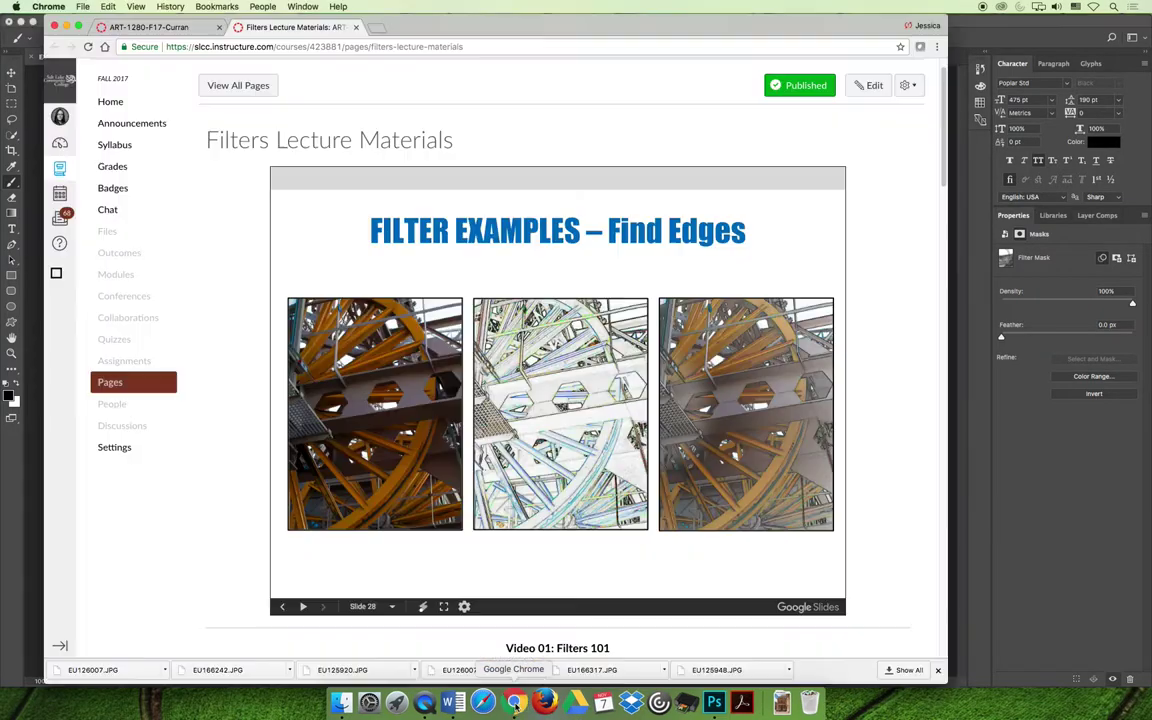
left_click(443, 606)
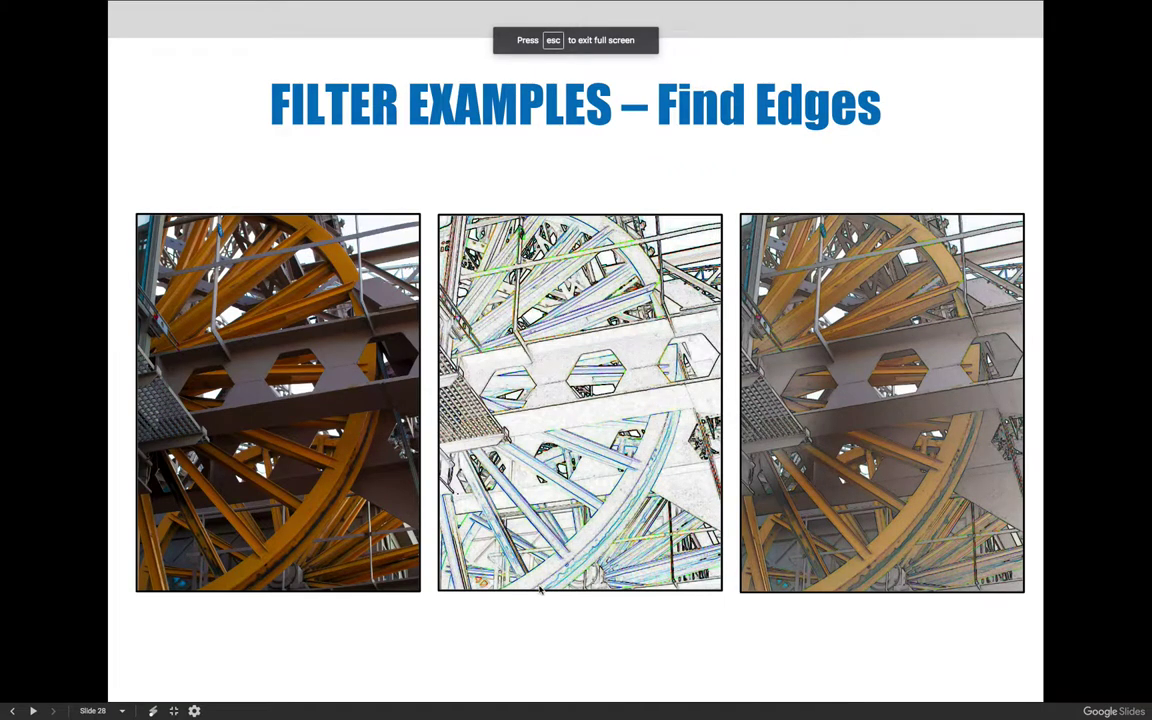